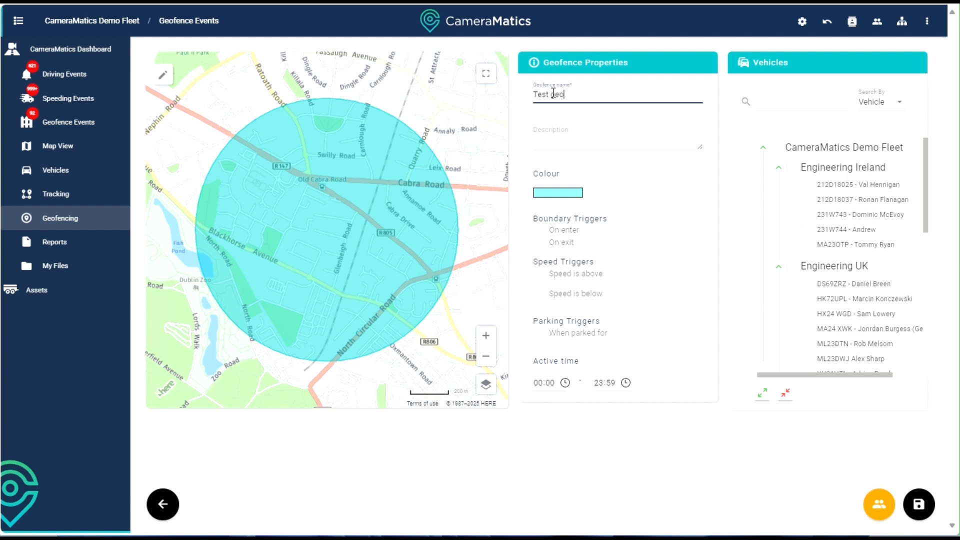
Step: Complete the geofence name as "Test geofence" and enter the description "A geofence for a cameramatics demo"
key(Tab)
text(A geof)
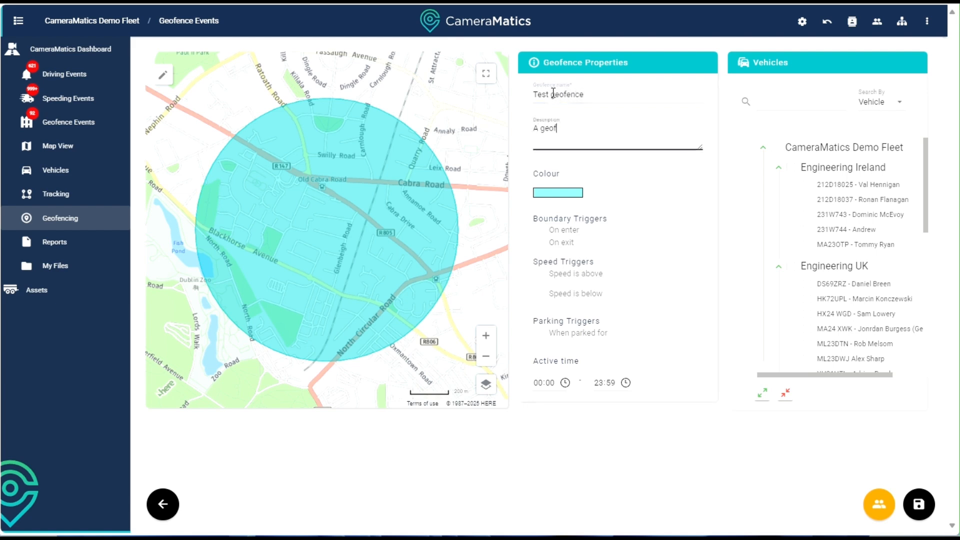
text(ence for a cameramatics demo)
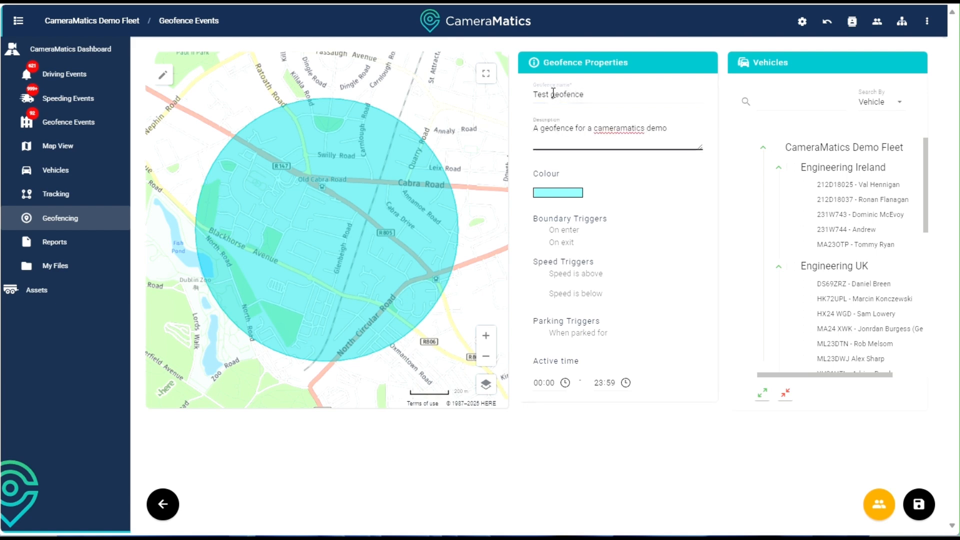
Step: Set the geofence colour to the lightest red preset swatch
click(560, 194)
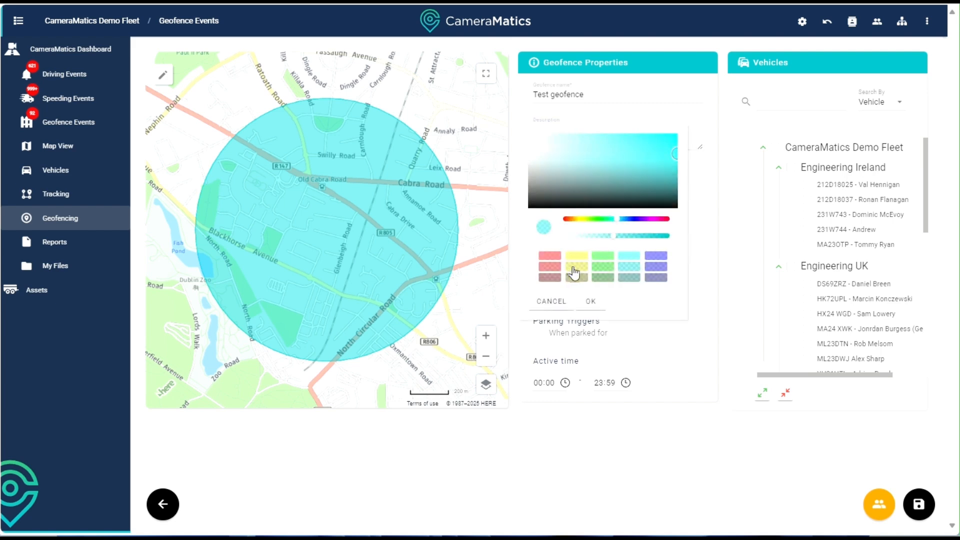
click(551, 256)
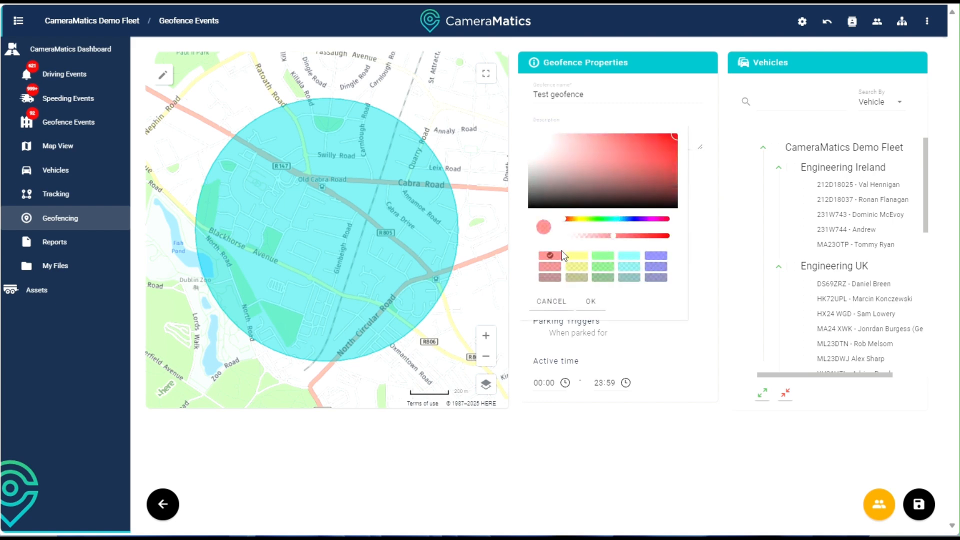
click(592, 302)
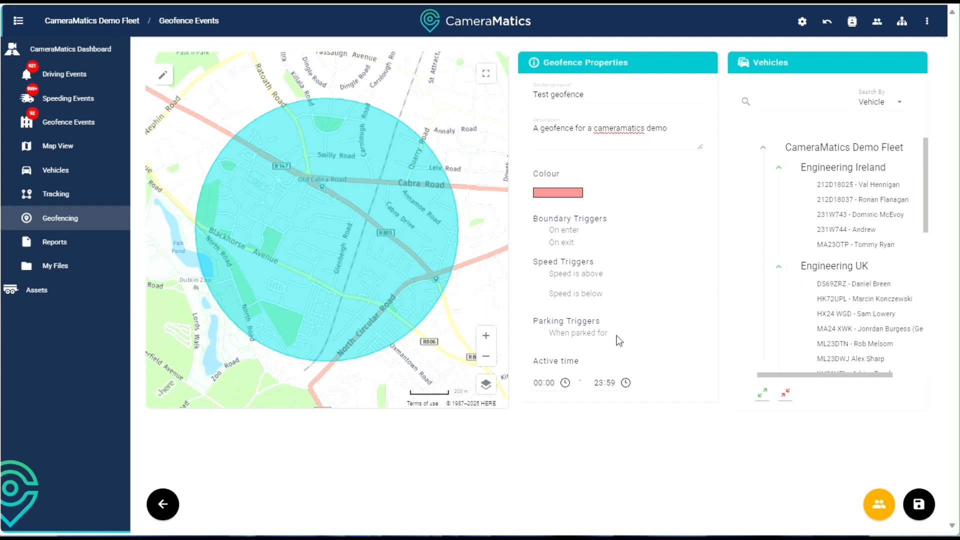
Step: Enable the On enter and On exit boundary triggers and a Speed is above trigger at 15 KMH, keeping the active time 00:00 to 23:59
click(540, 230)
click(539, 243)
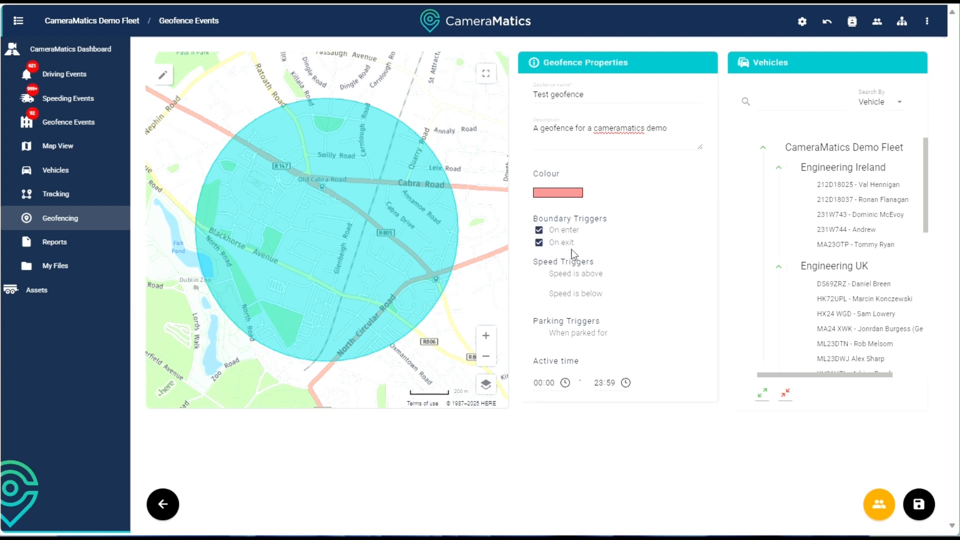
click(539, 274)
double_click(658, 284)
click(656, 310)
click(565, 383)
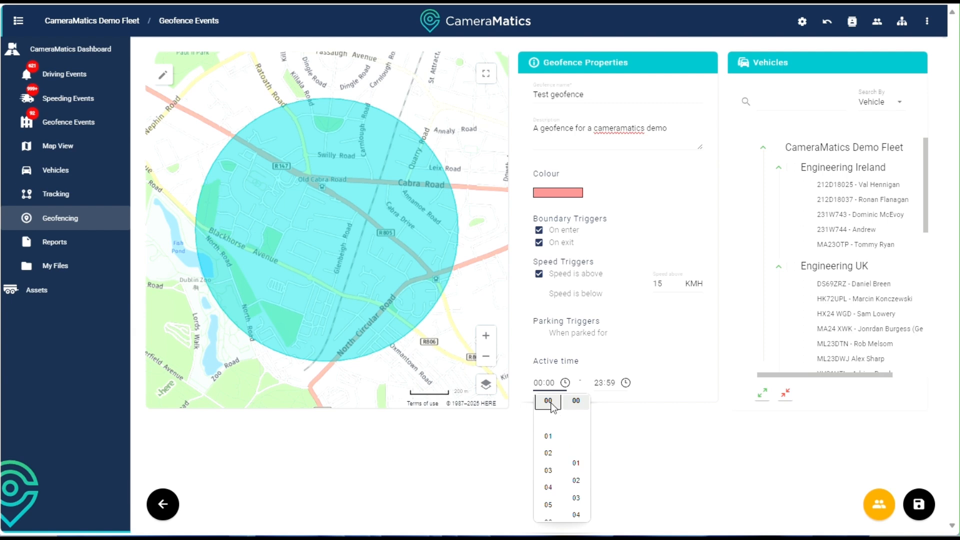
click(641, 416)
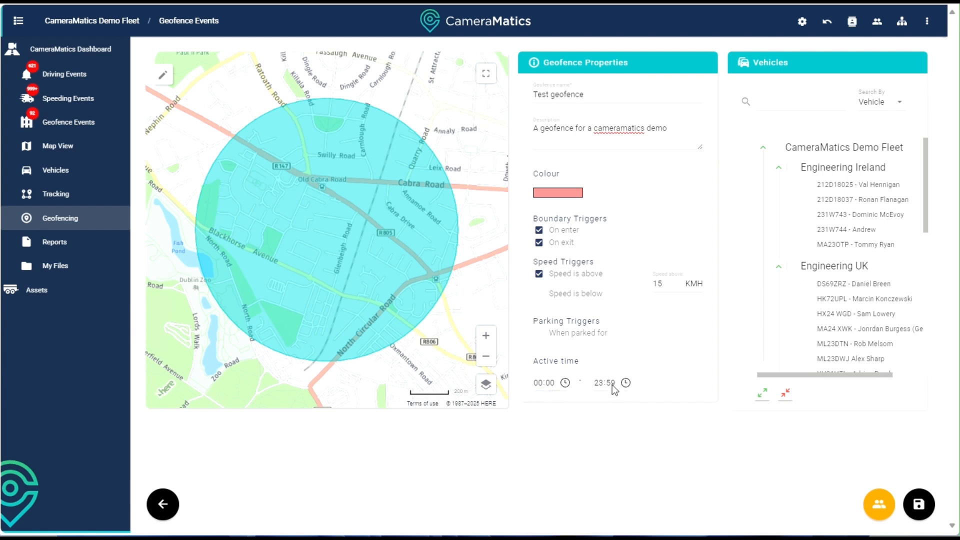
Step: Assign every vehicle in CameraMatics Demo Fleet to the geofence and save it
scroll(851, 237, down, 8)
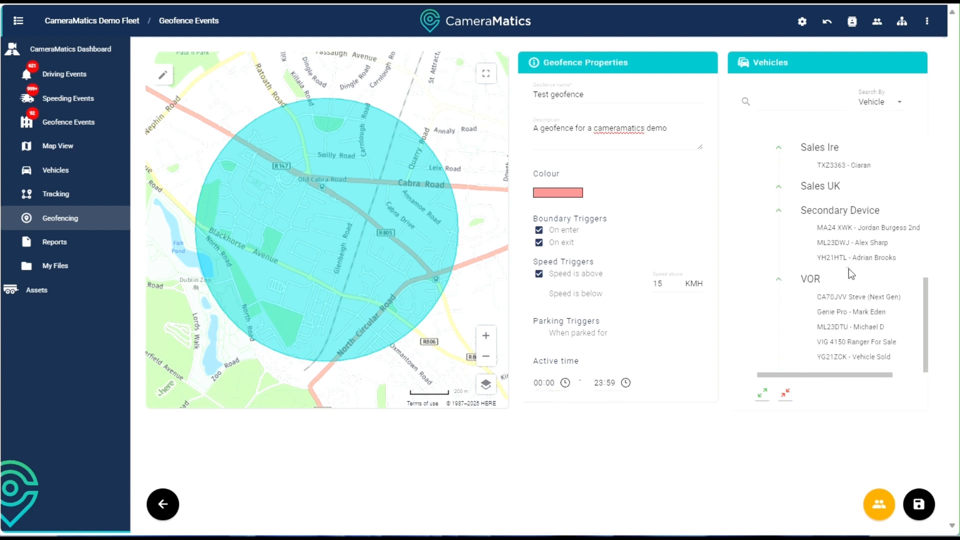
scroll(855, 275, up, 8)
scroll(865, 278, down, 3)
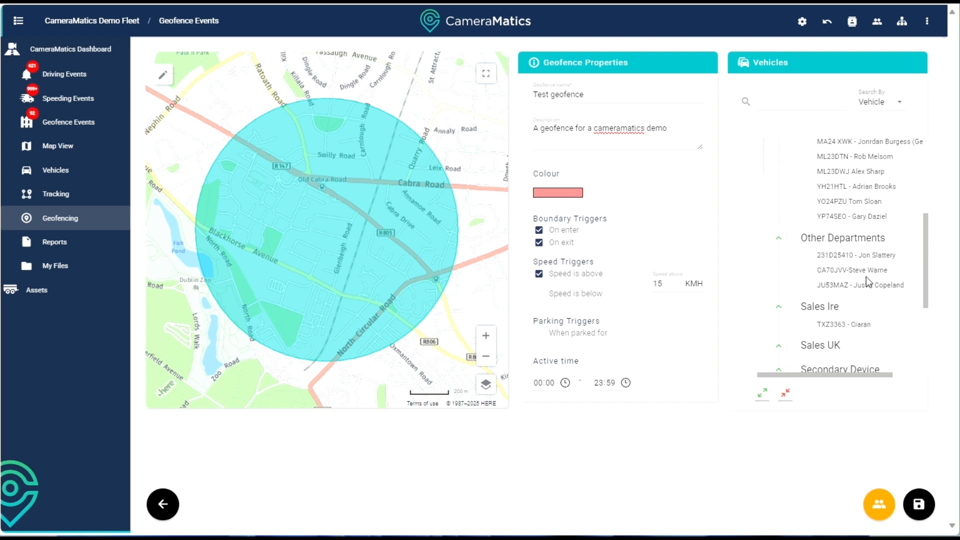
scroll(866, 277, up, 5)
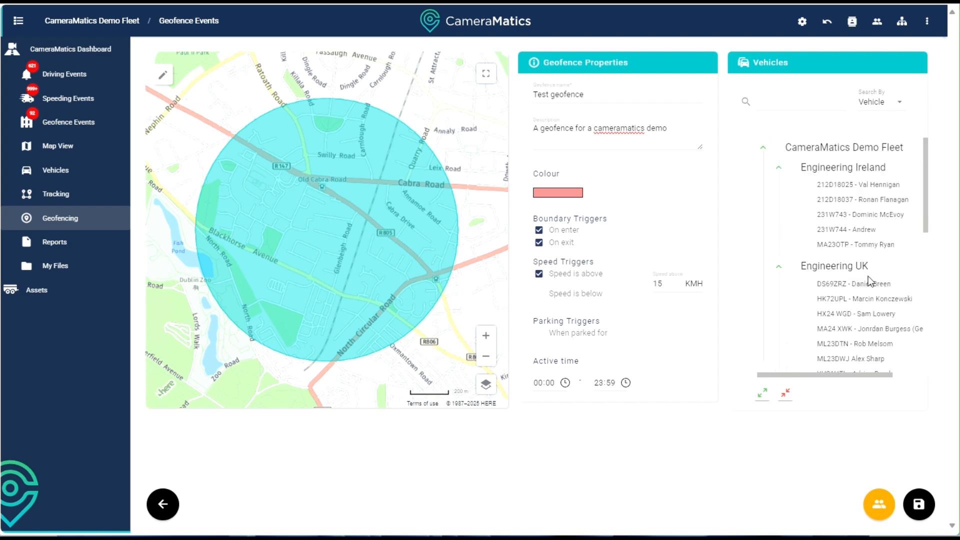
click(776, 149)
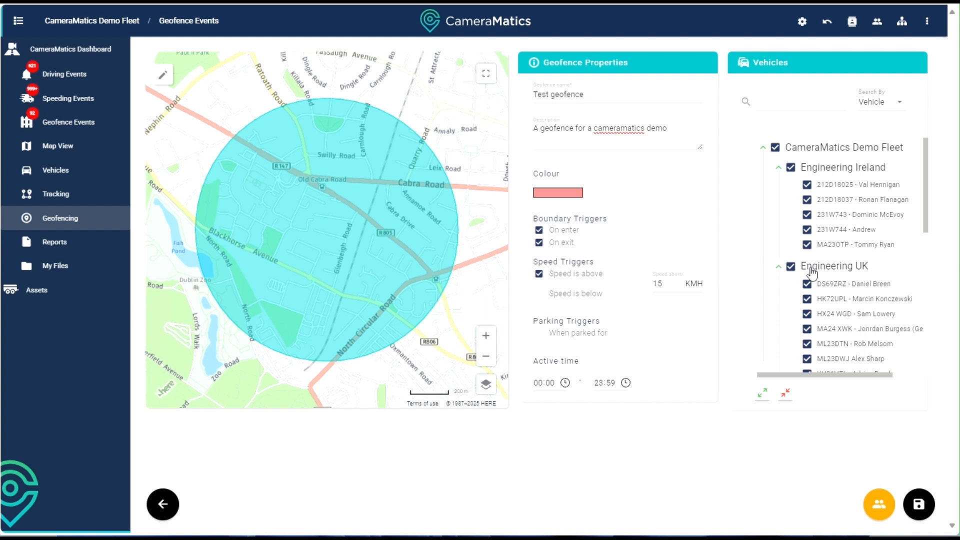
click(920, 505)
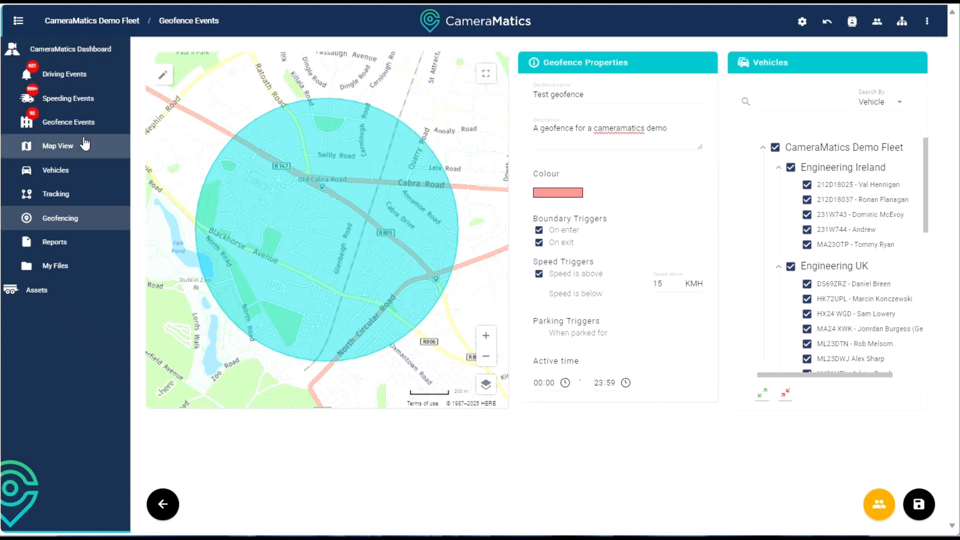
Step: Open the geofence events and review the date range options, keeping Jan 6th to Jan 13th
click(58, 123)
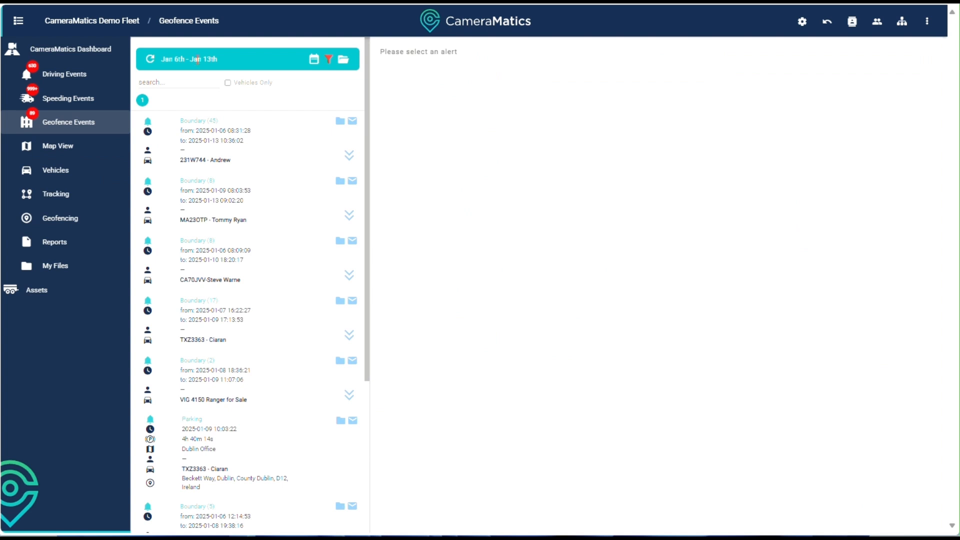
click(314, 59)
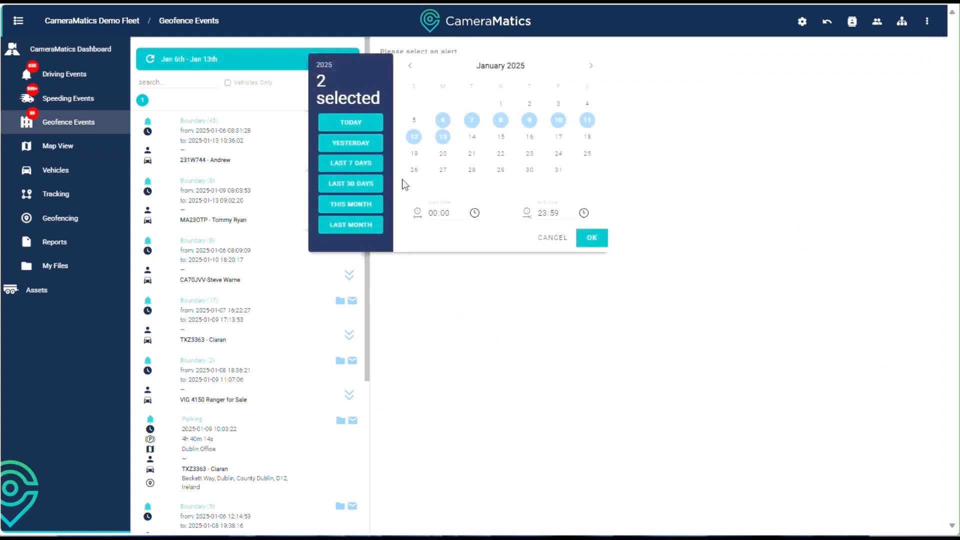
click(592, 238)
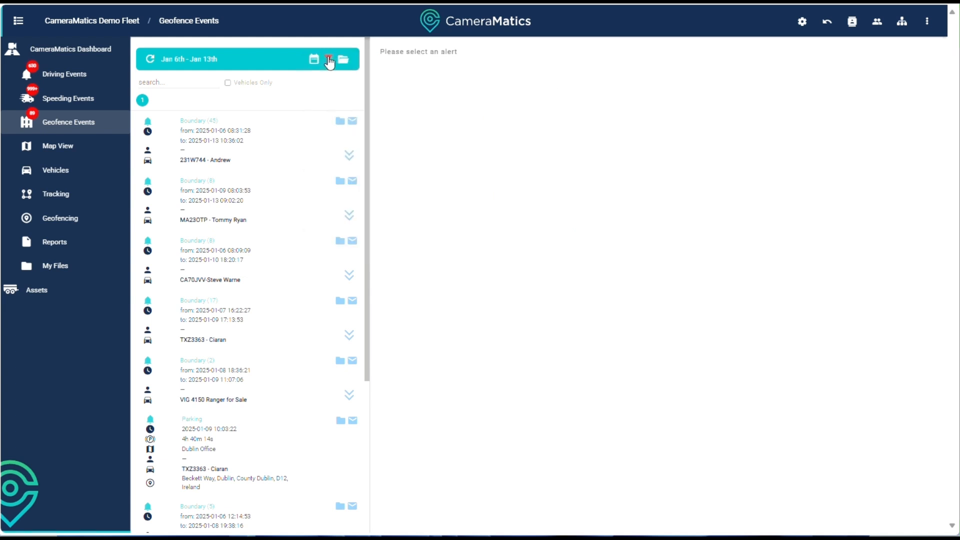
Step: Try the alert filter's Unread status and geofence alert types, leaving Boundary, Speeding and Parking all selected
click(331, 59)
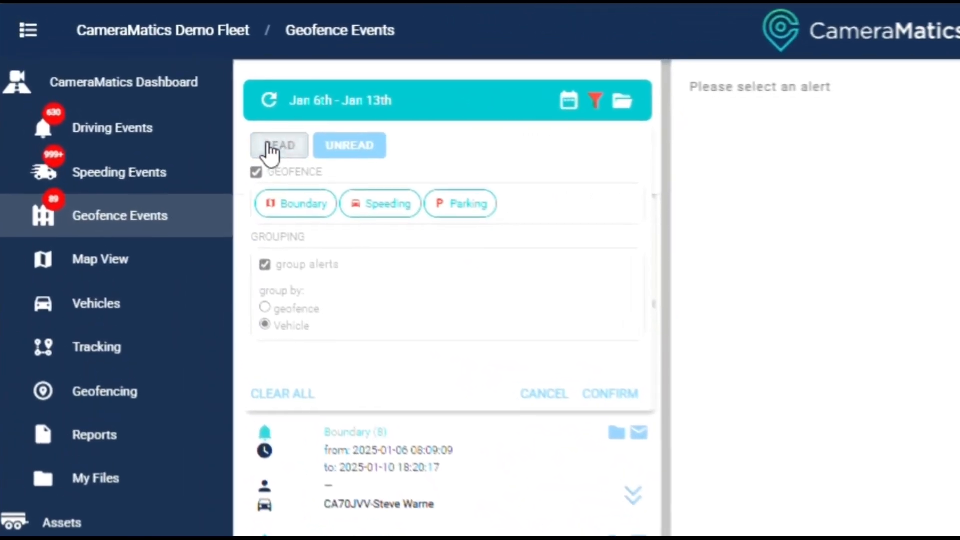
click(409, 179)
click(409, 179)
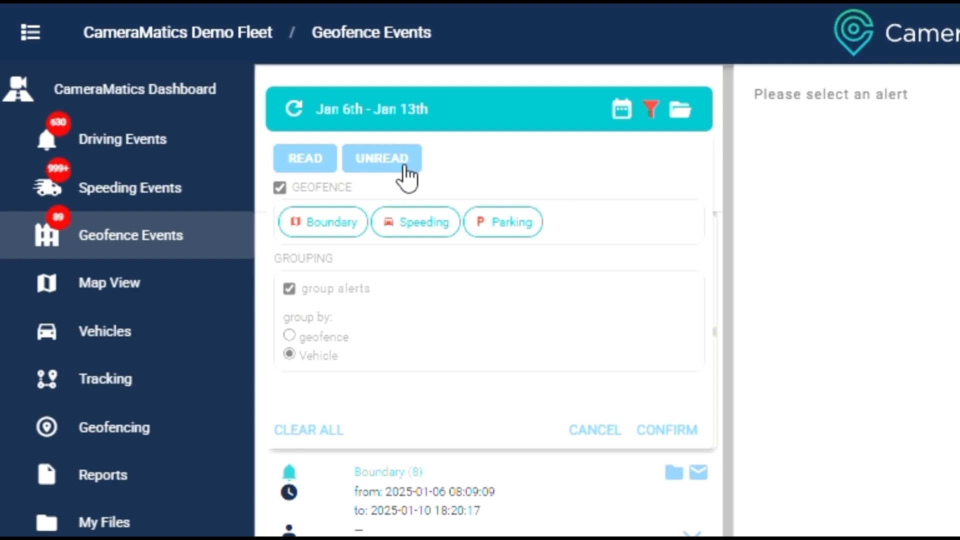
click(275, 191)
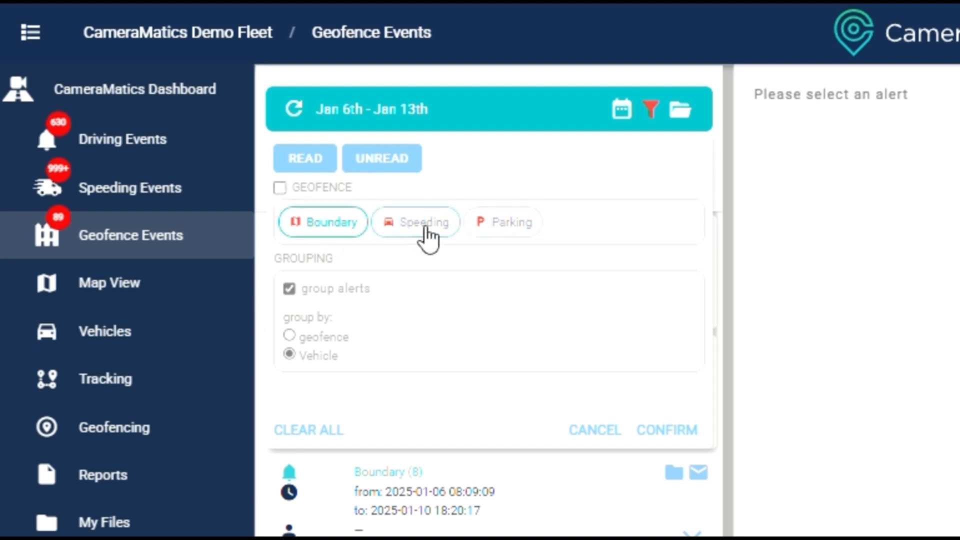
click(505, 226)
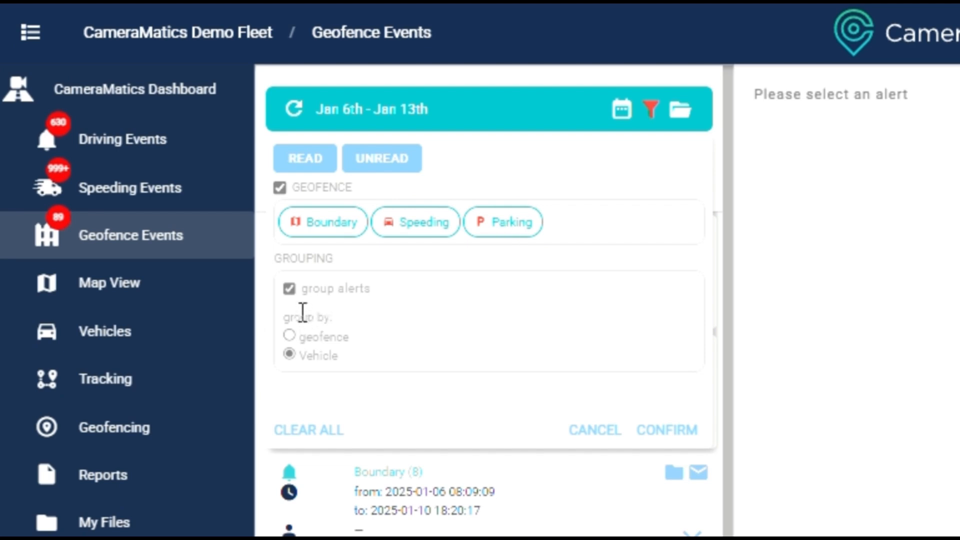
Step: Try ungrouping the alerts, restore grouping by vehicle, and confirm the filter
click(292, 294)
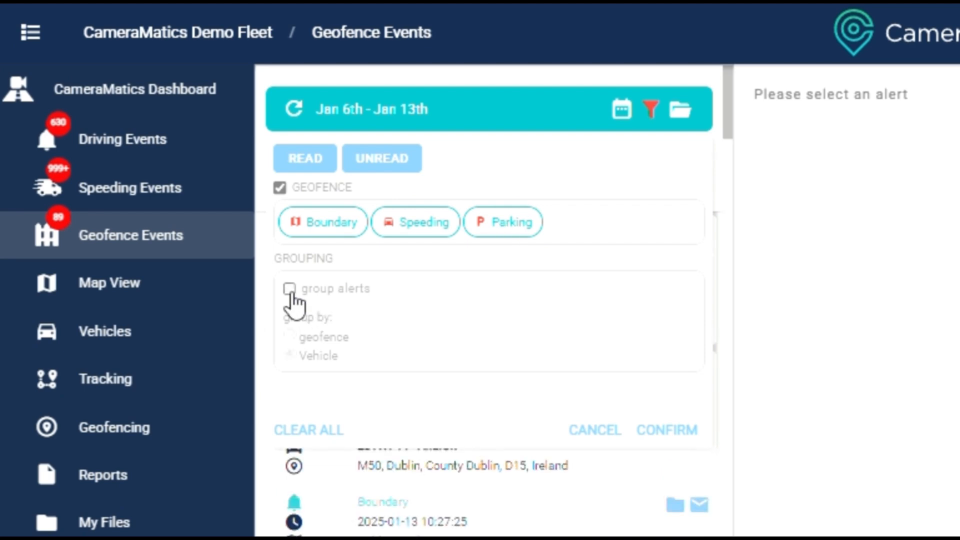
click(290, 291)
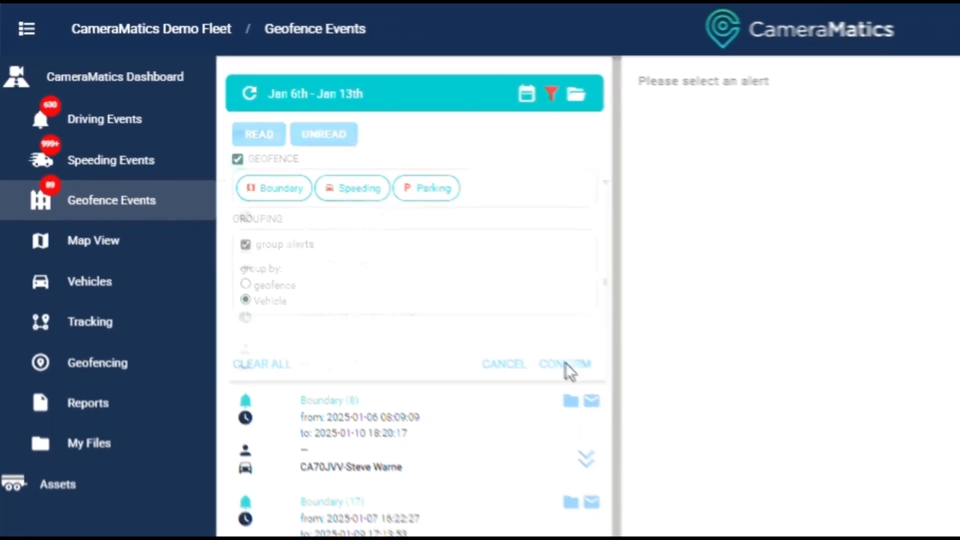
click(667, 430)
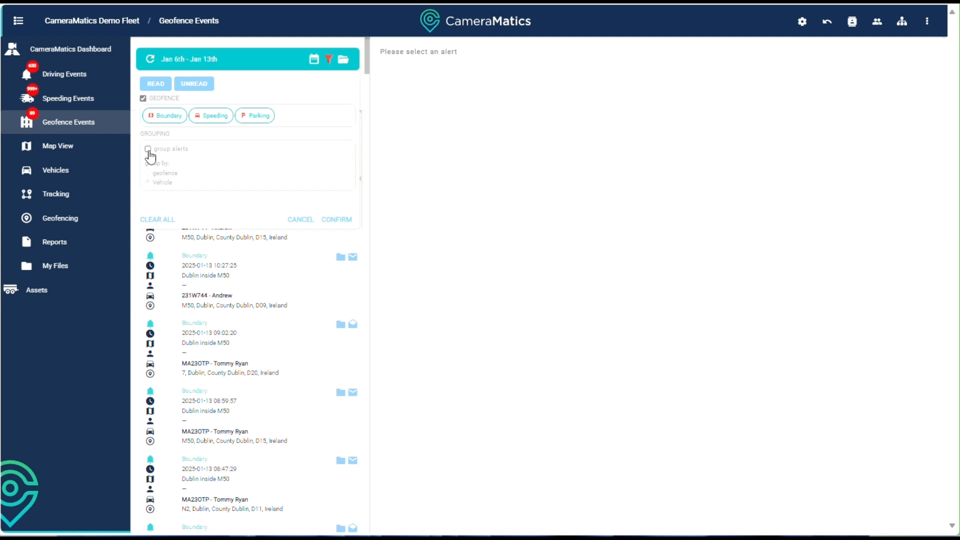
click(149, 152)
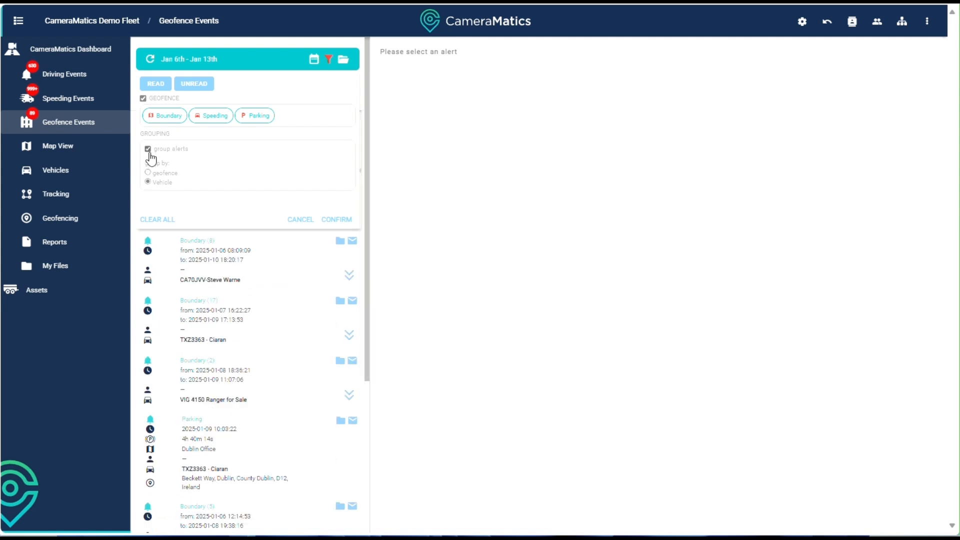
click(336, 220)
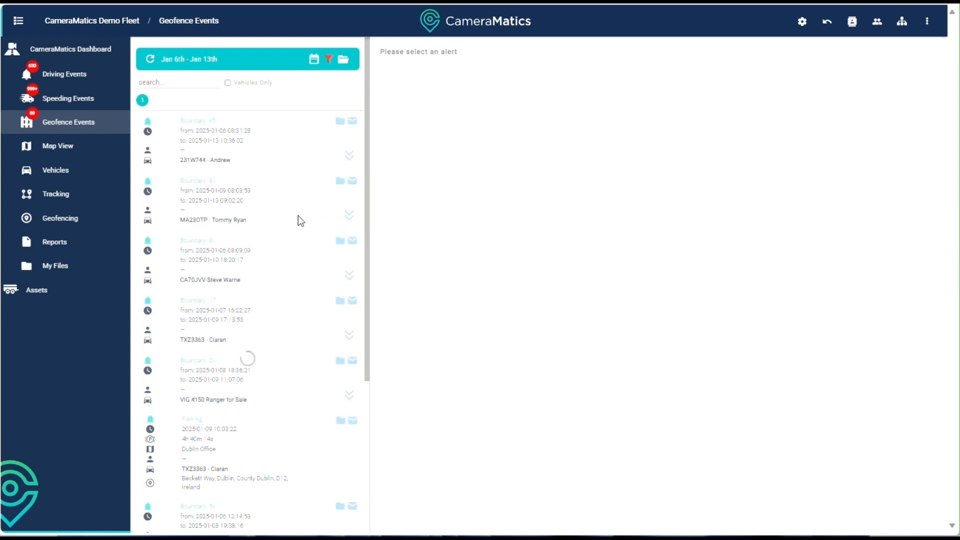
click(349, 276)
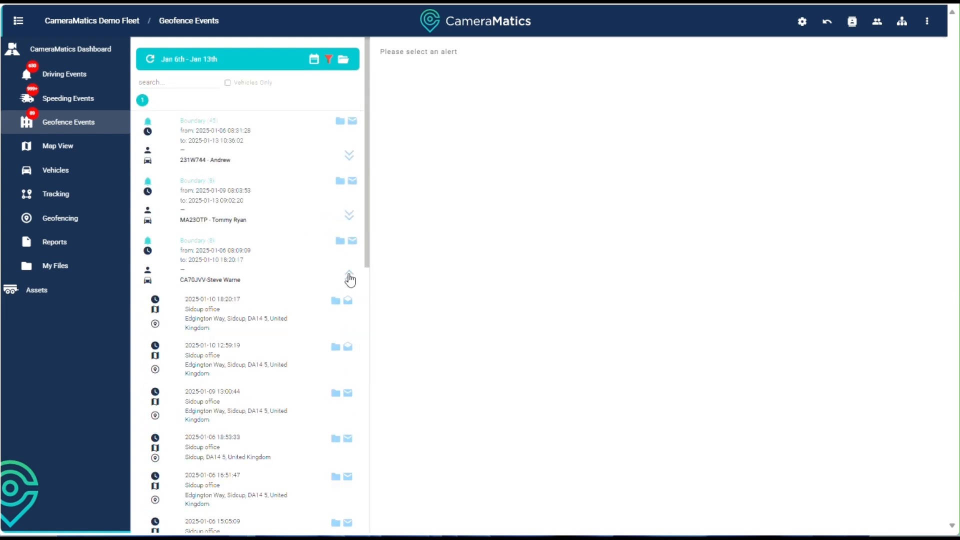
click(289, 358)
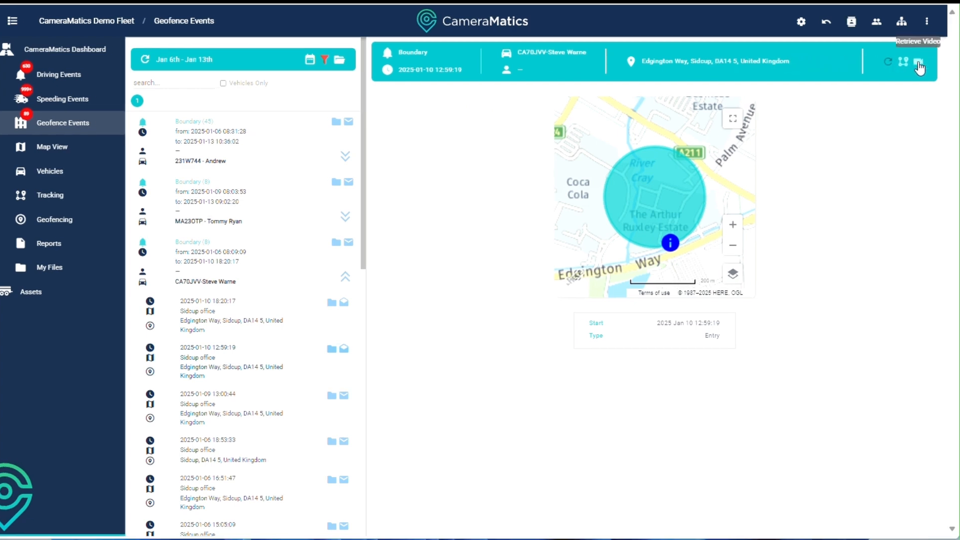
click(920, 65)
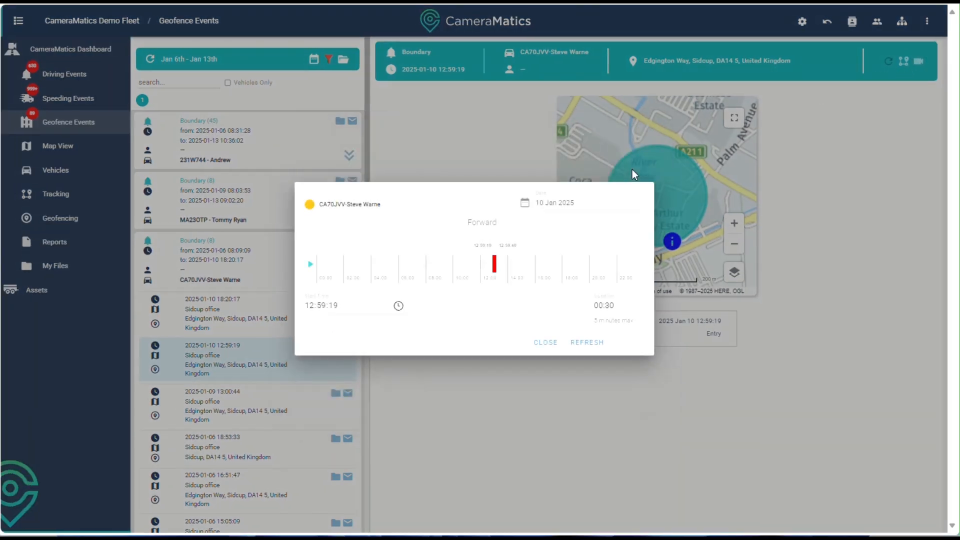
click(458, 222)
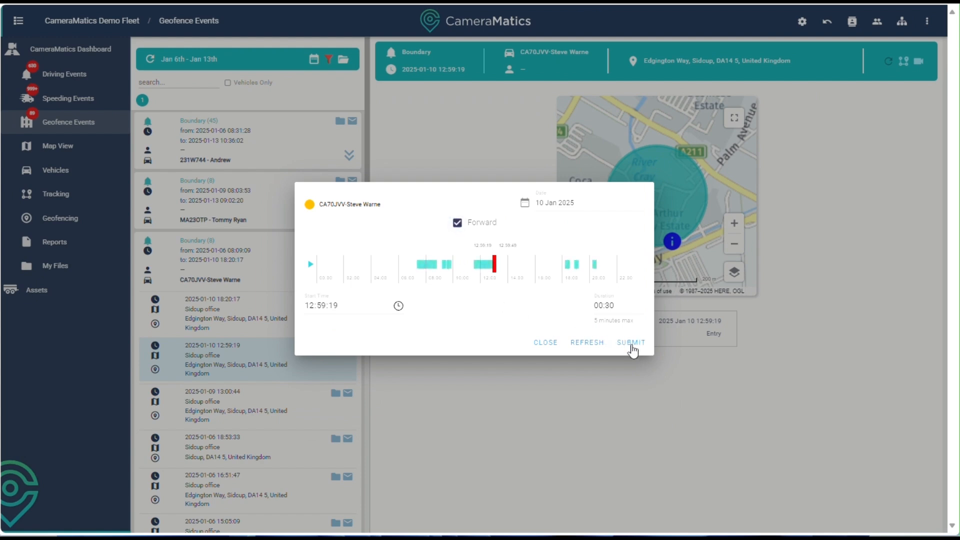
click(632, 344)
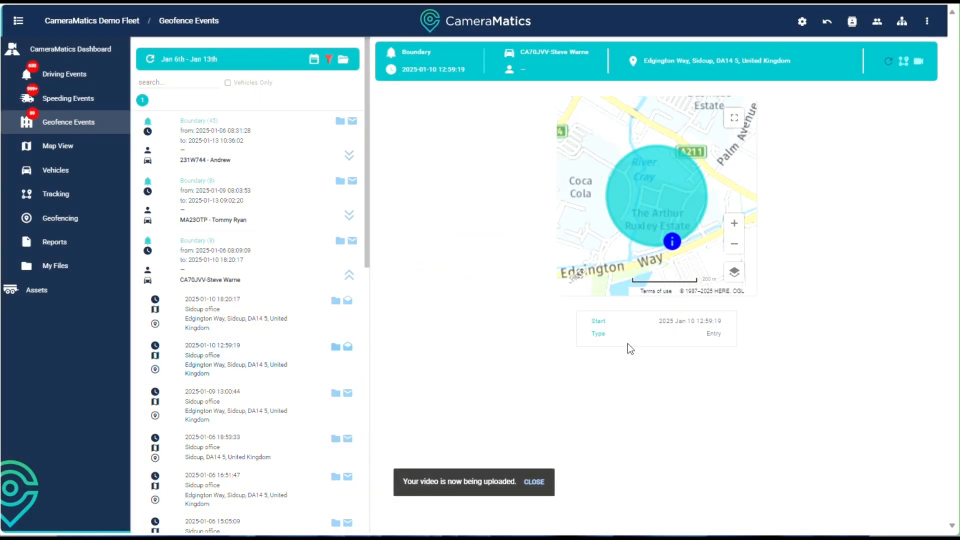
click(55, 271)
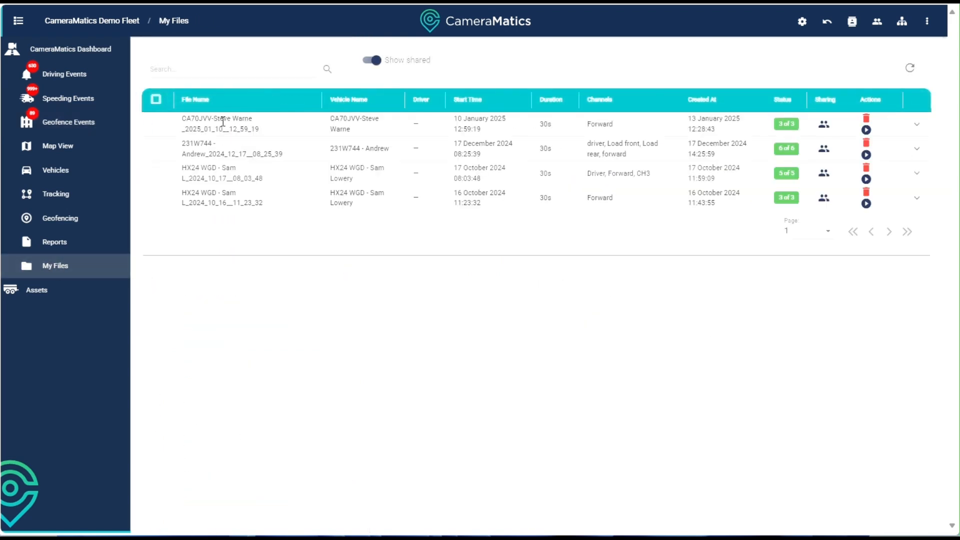
click(867, 130)
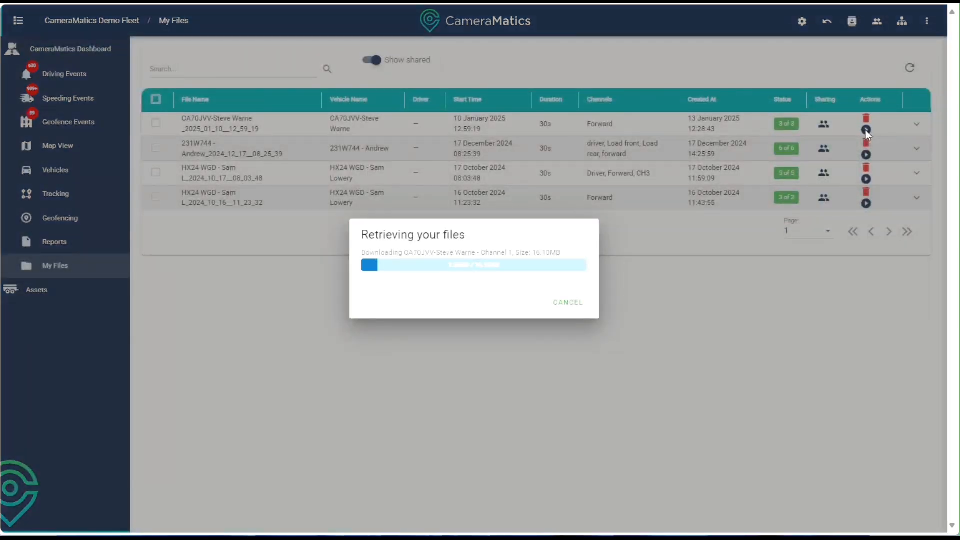